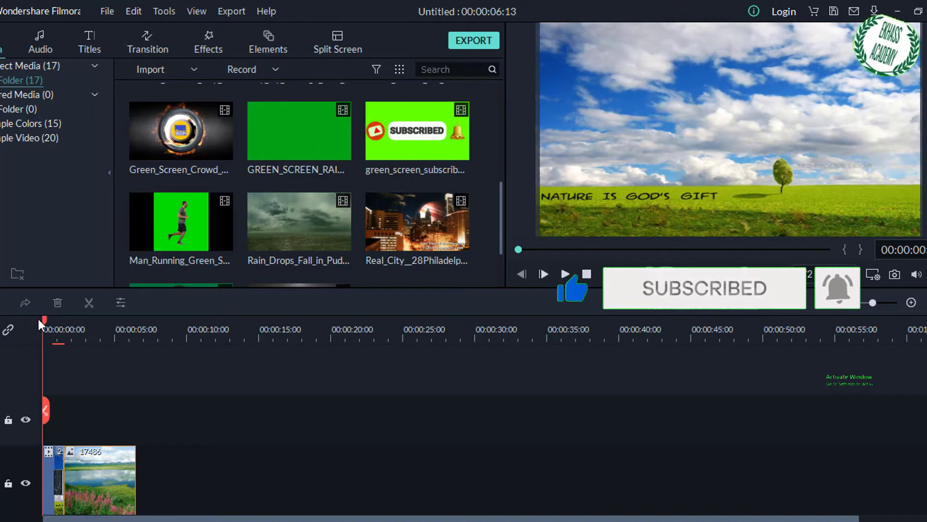
Remove the existing transition between the opening video clip and the 17486 image clip on the timeline.
left_click_drag(46, 320, 46, 352)
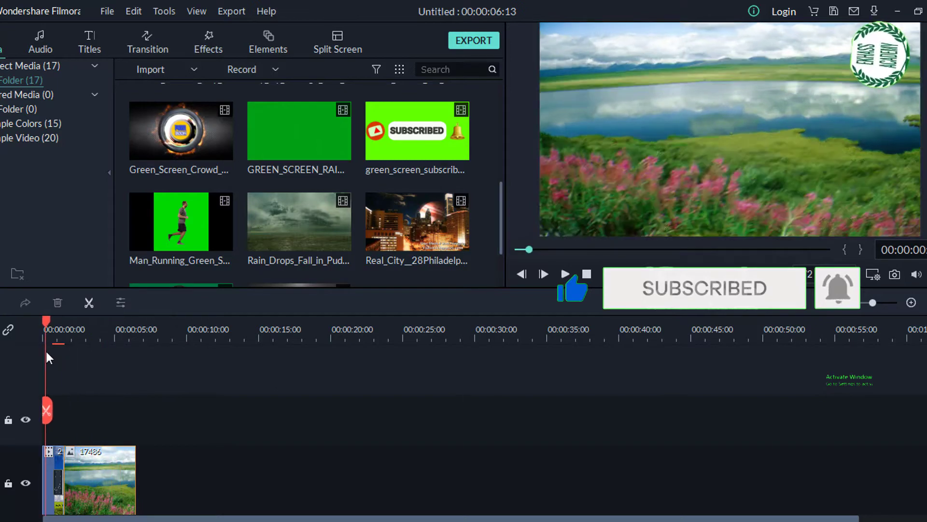
left_click(57, 476)
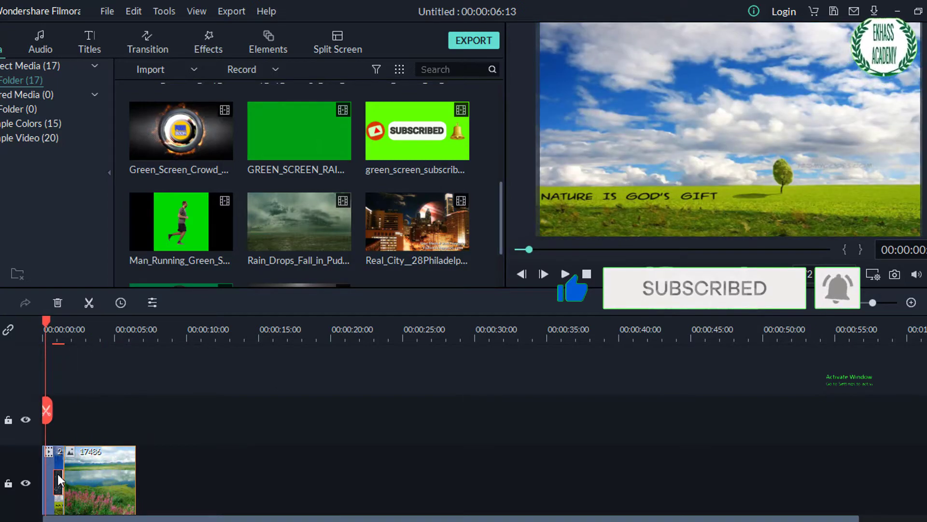
left_click(57, 385)
Play back the plain cut between the opening clip and the 17486 clip repeatedly to examine how the scene changes.
key("space")
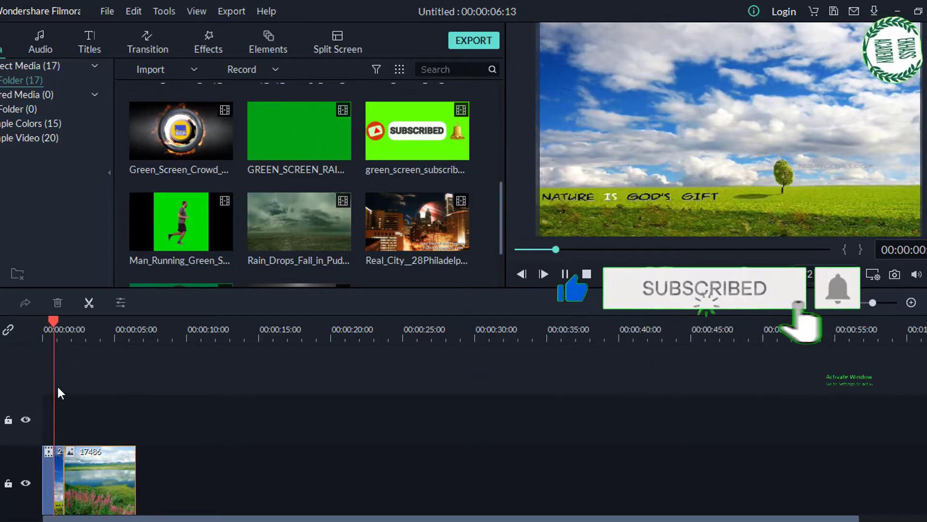
key("space")
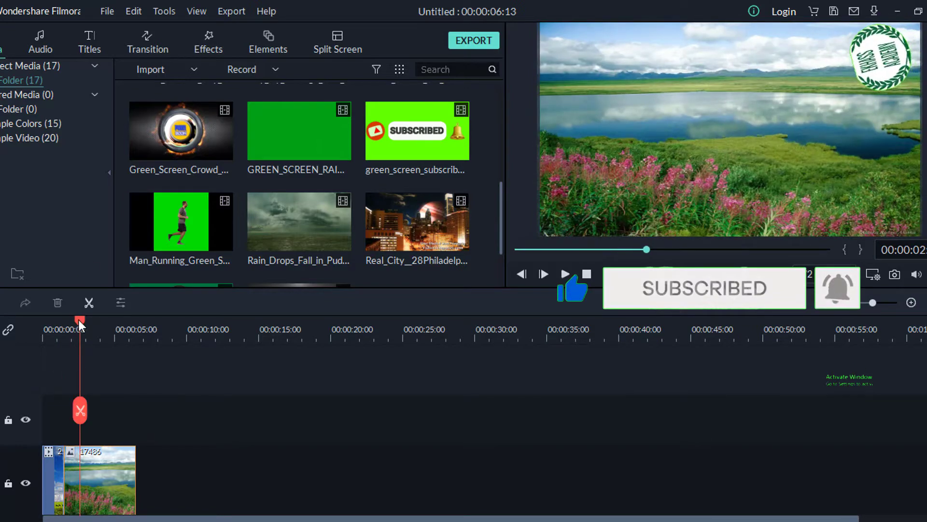
left_click_drag(79, 320, 47, 326)
key("space")
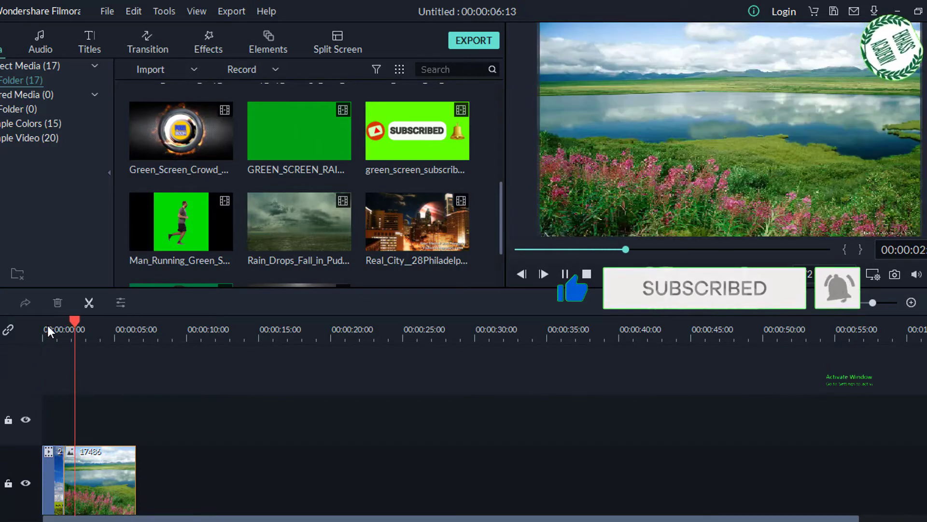
key("space")
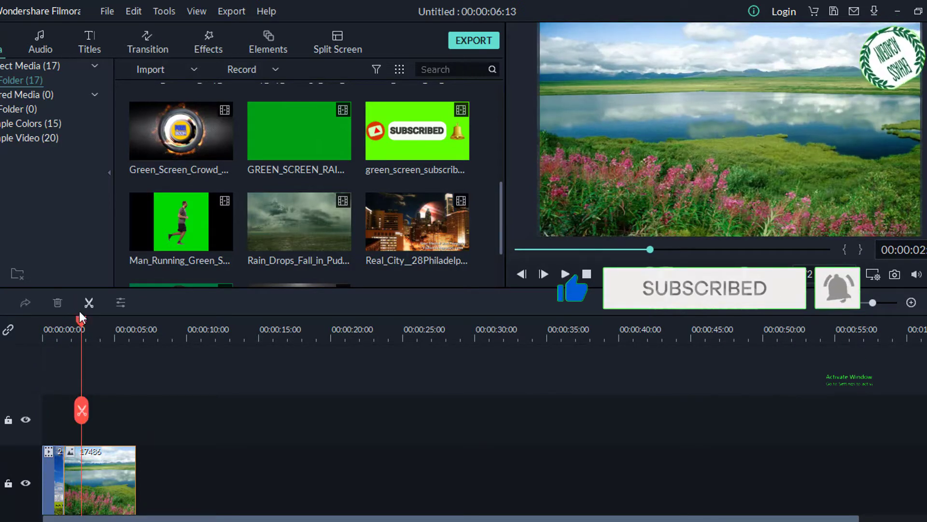
left_click_drag(80, 319, 57, 321)
key("space")
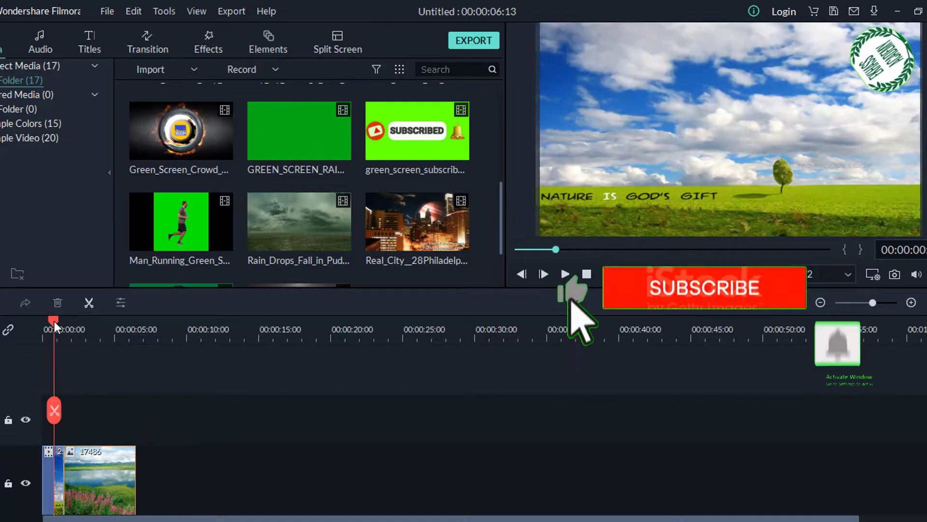
key("space")
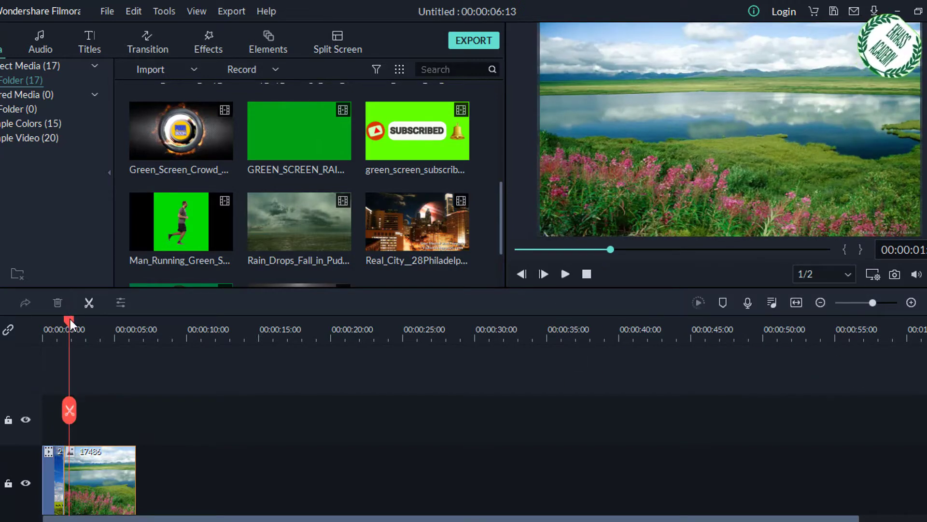
Try the Orb 2 transition at the cut between the opening clip and the 17486 clip, and play it from the start.
left_click_drag(70, 319, 60, 326)
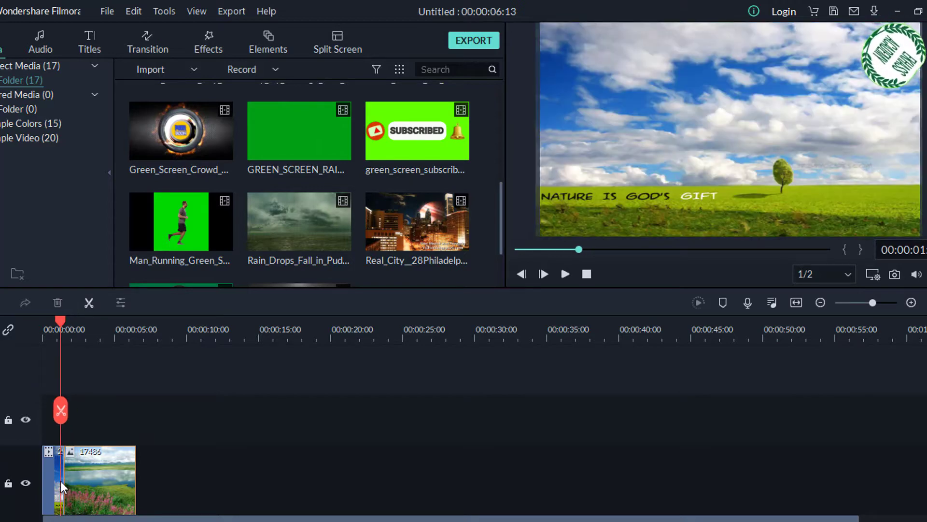
left_click(60, 481)
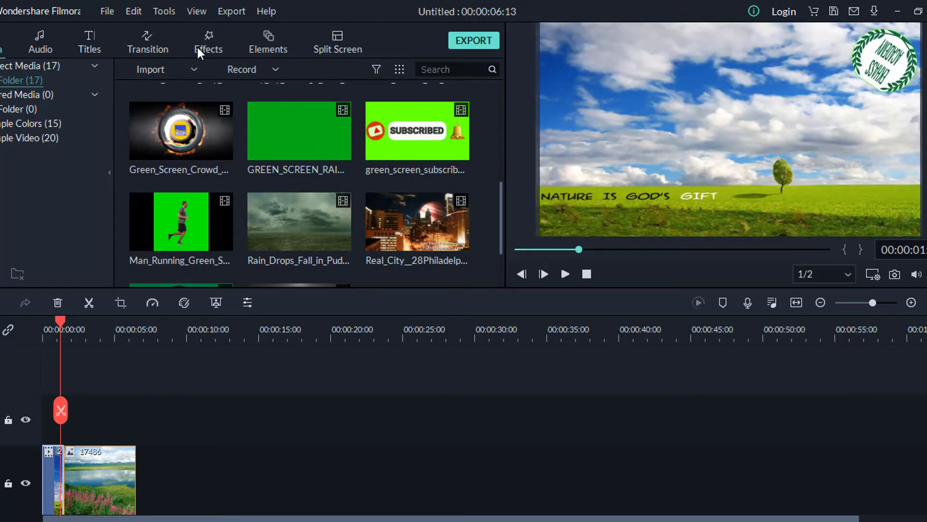
left_click(146, 47)
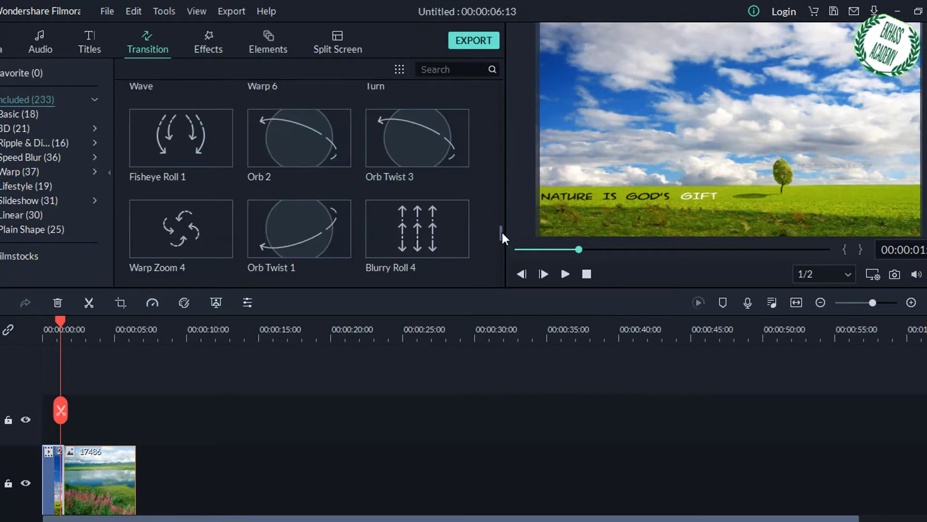
left_click_drag(502, 232, 504, 141)
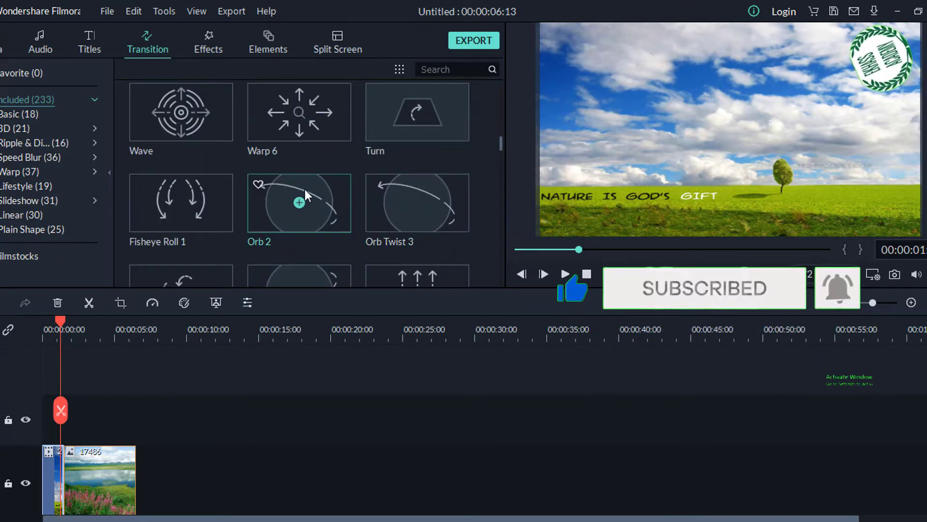
left_click_drag(299, 206, 60, 462)
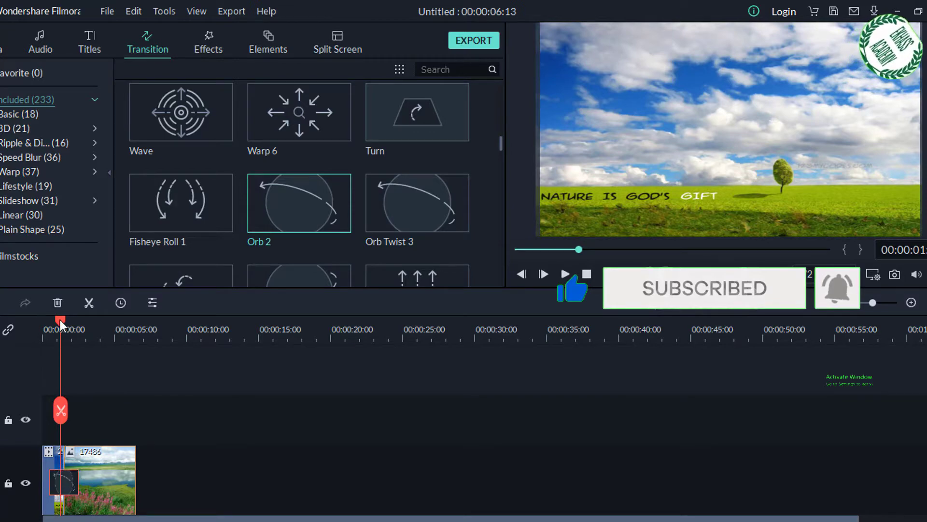
left_click_drag(60, 319, 39, 316)
key("space")
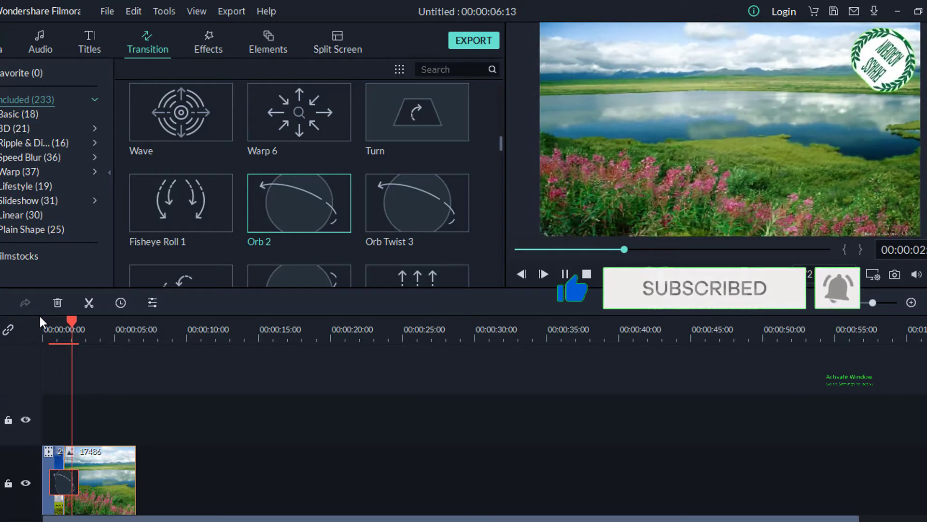
key("space")
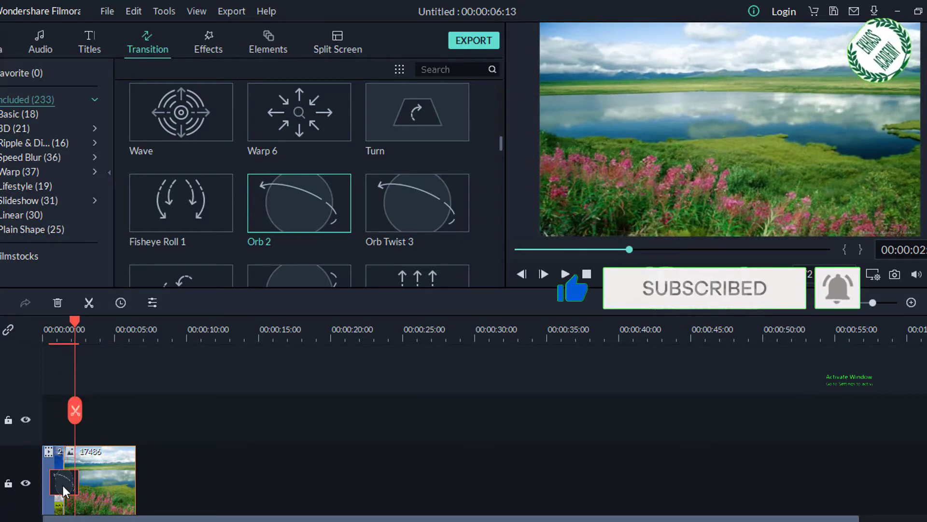
Replace the transition between the two clips with Orb Twist 3 and play it from the start of the timeline.
key("Delete")
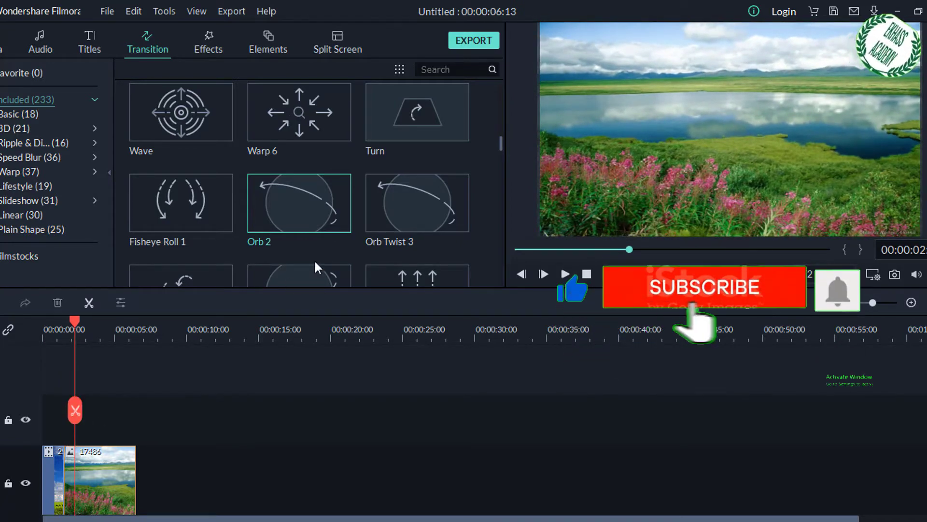
left_click_drag(417, 194, 62, 473)
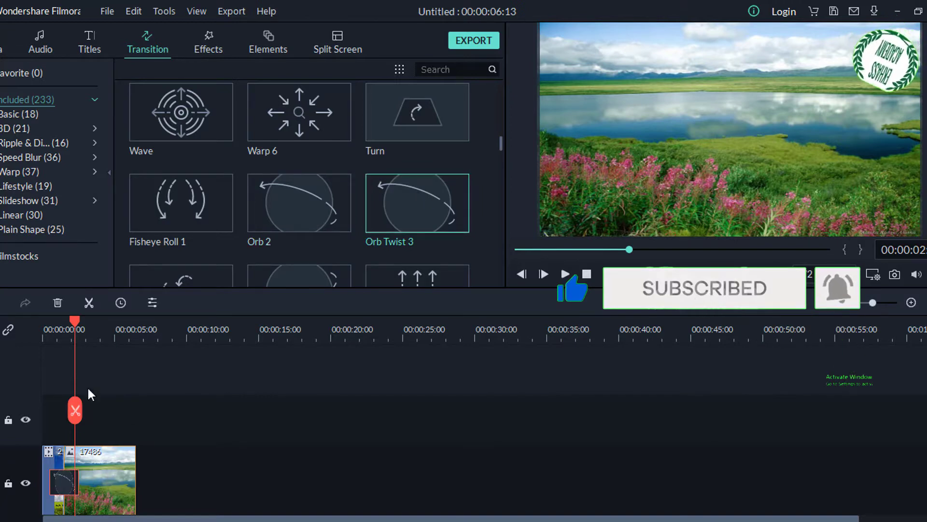
left_click_drag(77, 320, 42, 320)
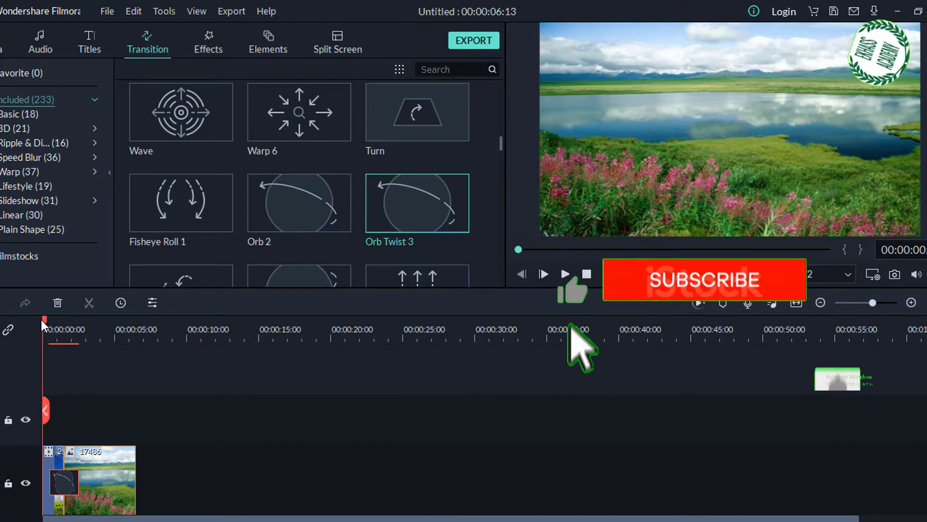
key("space")
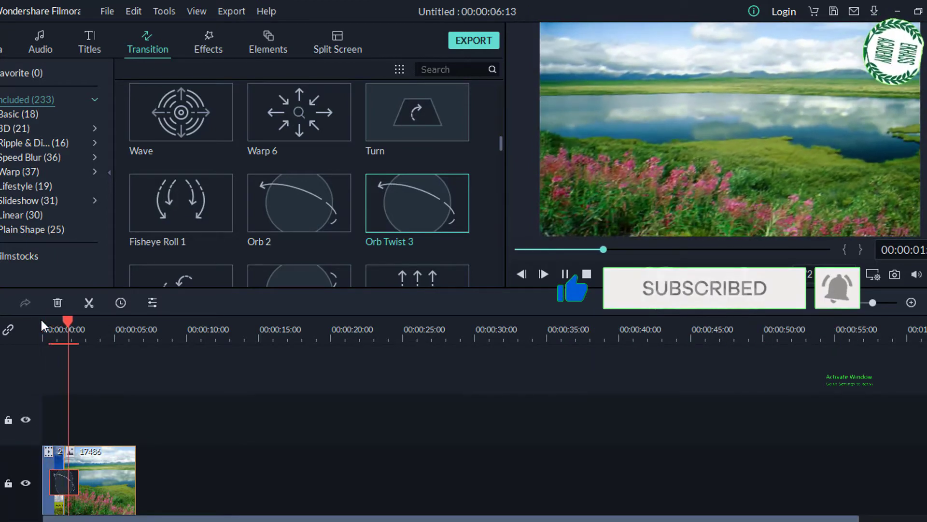
key("space")
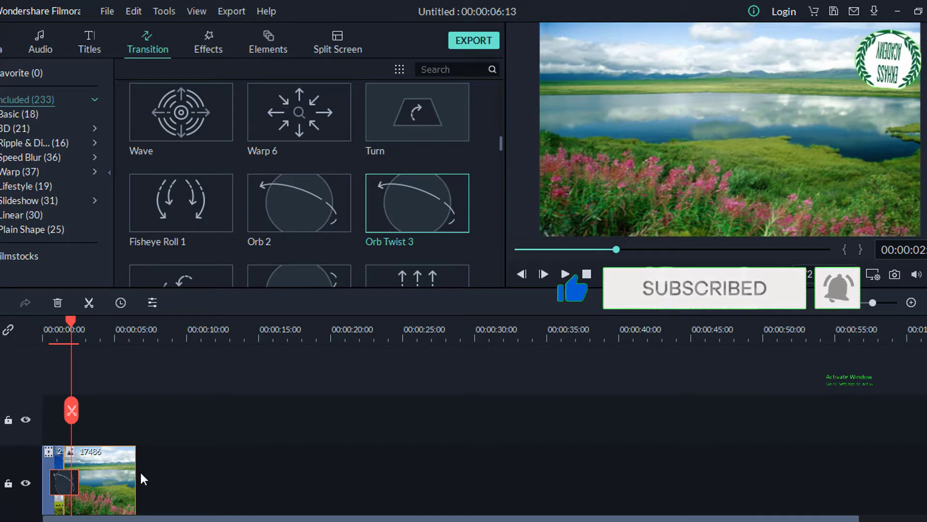
Extend the 17486 image clip to end at about 11 seconds, and return to the project's media library.
left_click(126, 483)
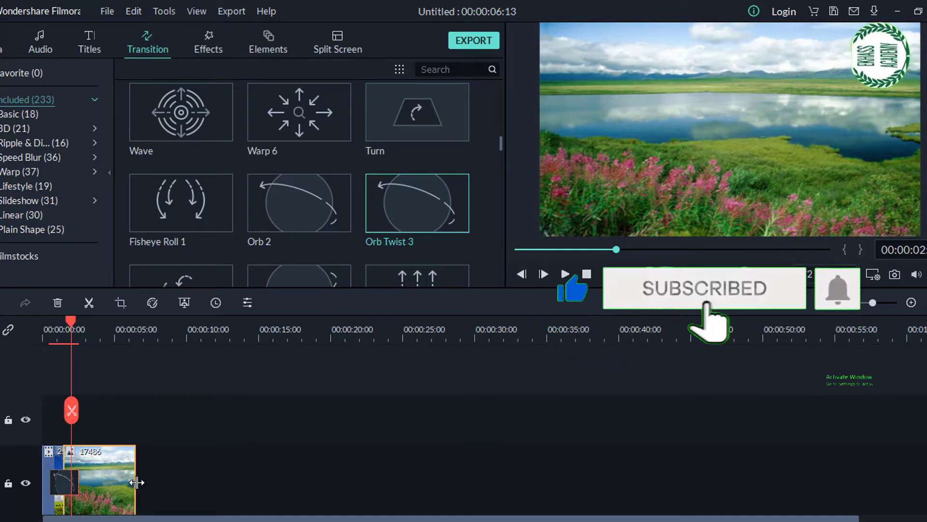
left_click_drag(135, 482, 206, 482)
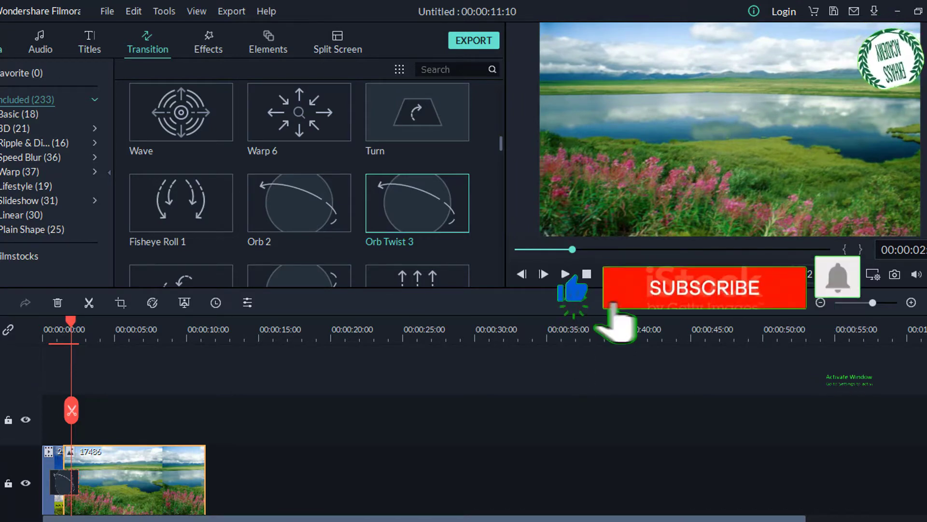
left_click(2, 46)
mouse_move(180, 237)
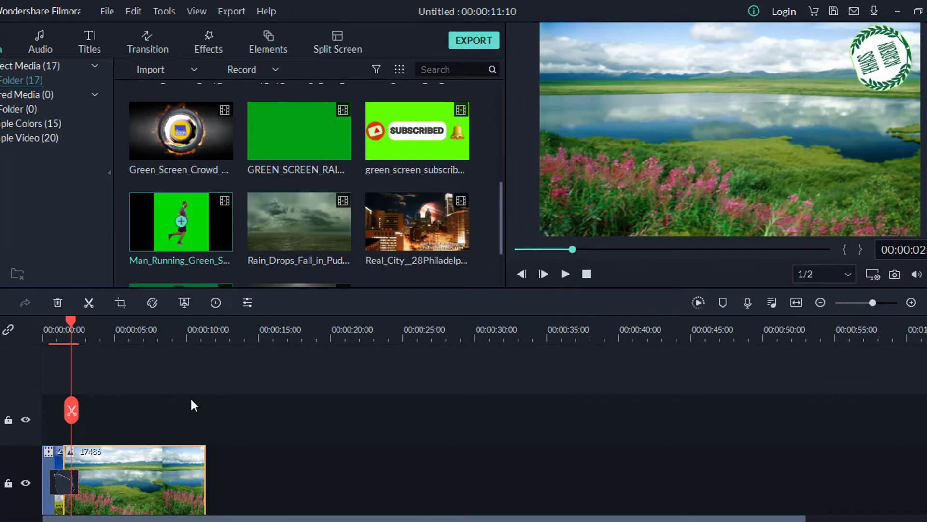
left_click(181, 221)
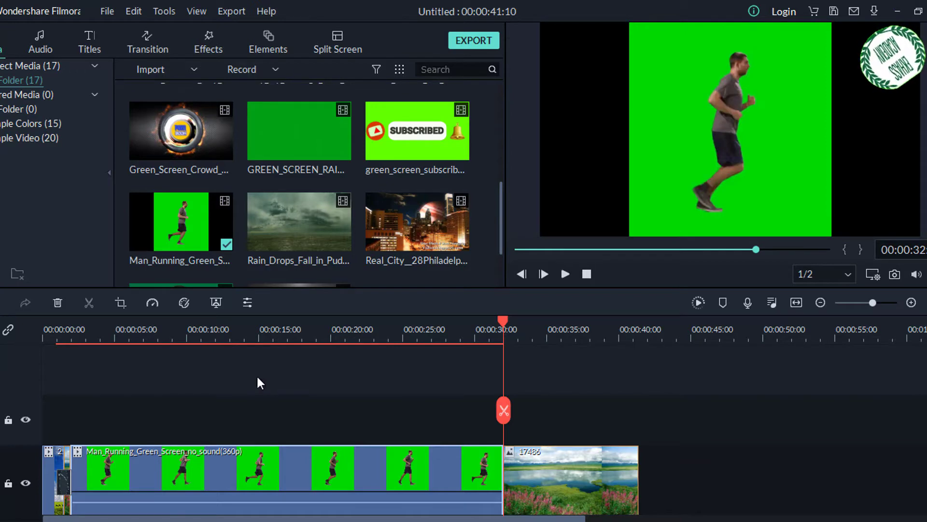
key("ctrl+z")
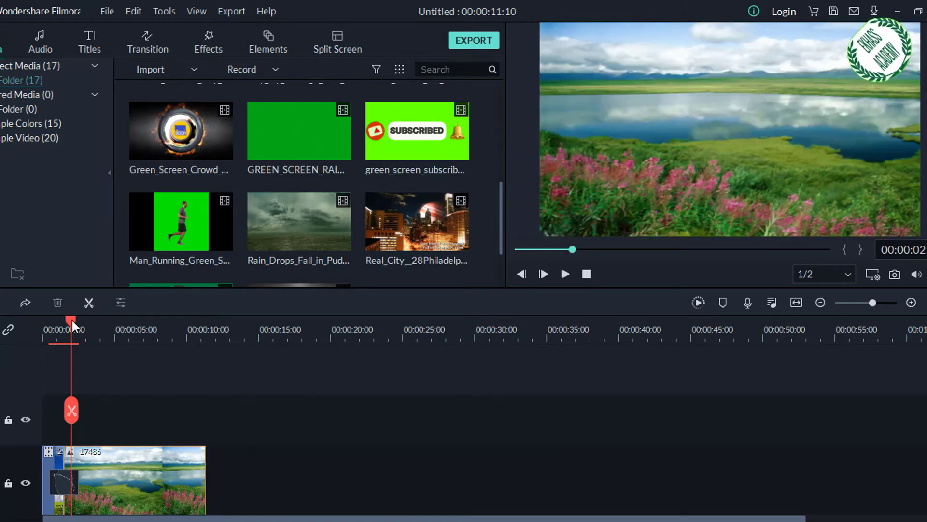
Add the Man_Running_Green_Screen clip on the track above the background clips, starting at 0 seconds, and play the overlay.
left_click_drag(72, 322, 268, 347)
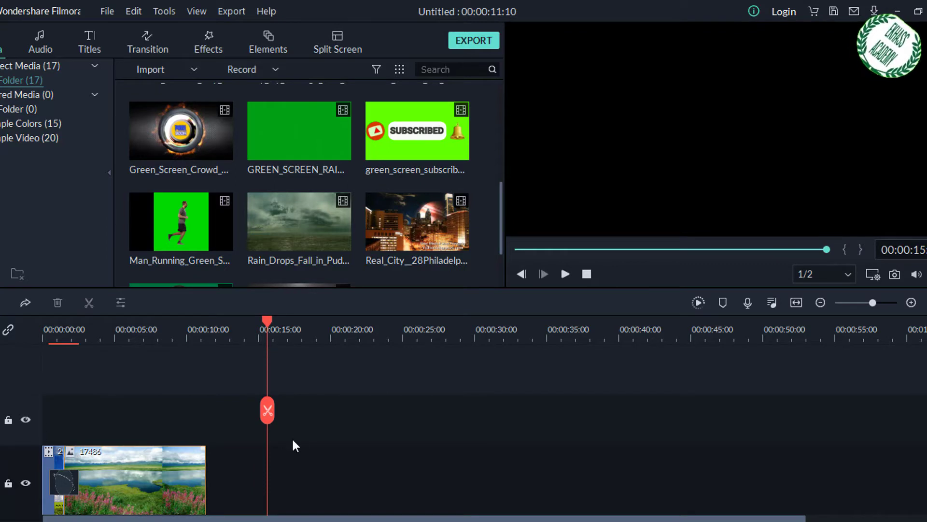
left_click(181, 219)
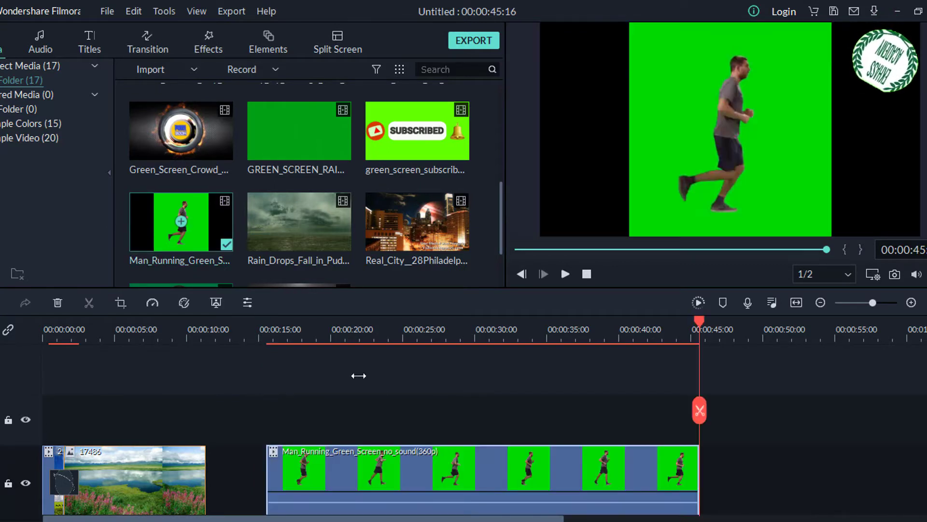
left_click_drag(344, 488, 109, 424)
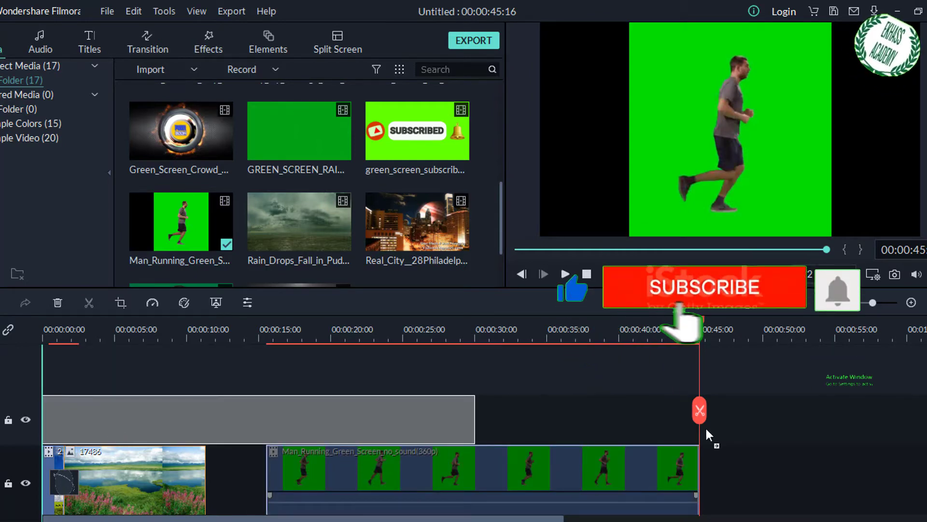
left_click_drag(697, 320, 40, 333)
key("space")
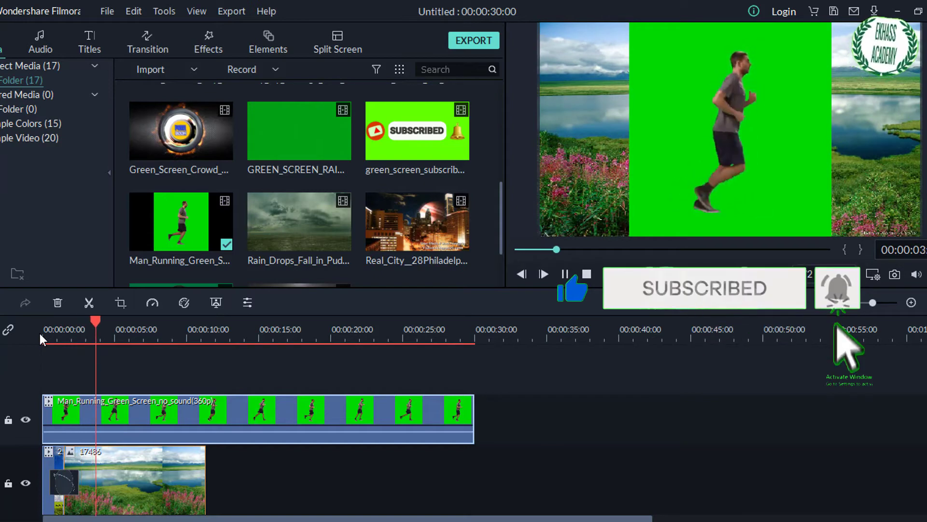
key("space")
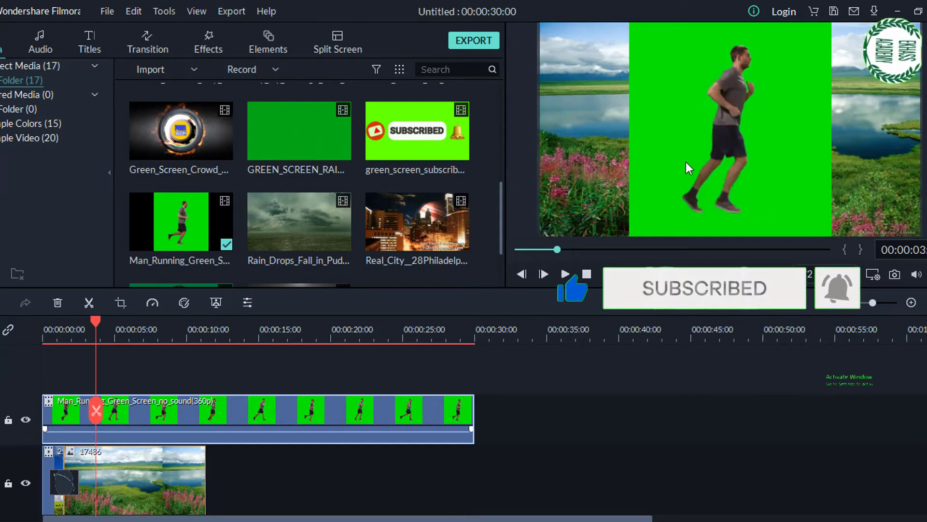
Scale down the running man overlay and move it lower in the frame so his feet reach the bottom edge.
left_click(653, 58)
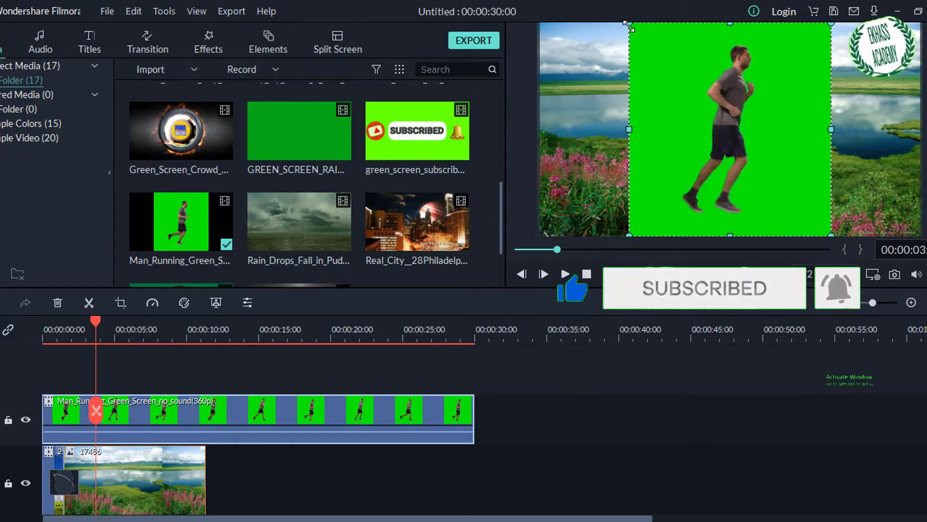
left_click_drag(626, 23, 657, 52)
left_click_drag(662, 115, 680, 136)
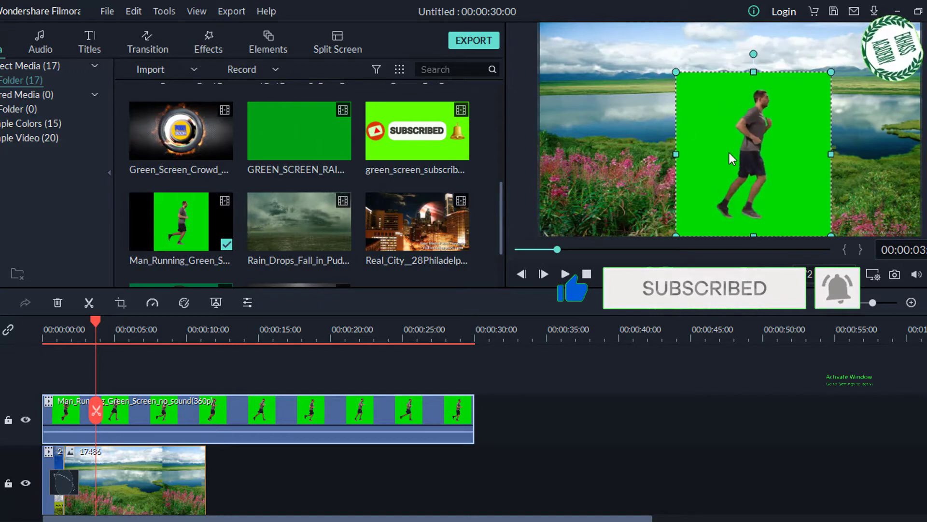
left_click_drag(729, 184, 729, 225)
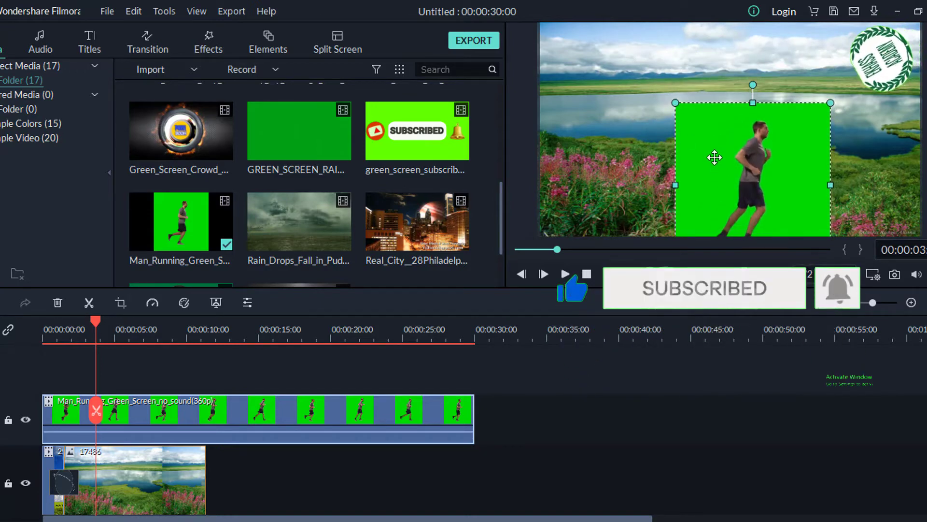
left_click_drag(714, 170, 714, 159)
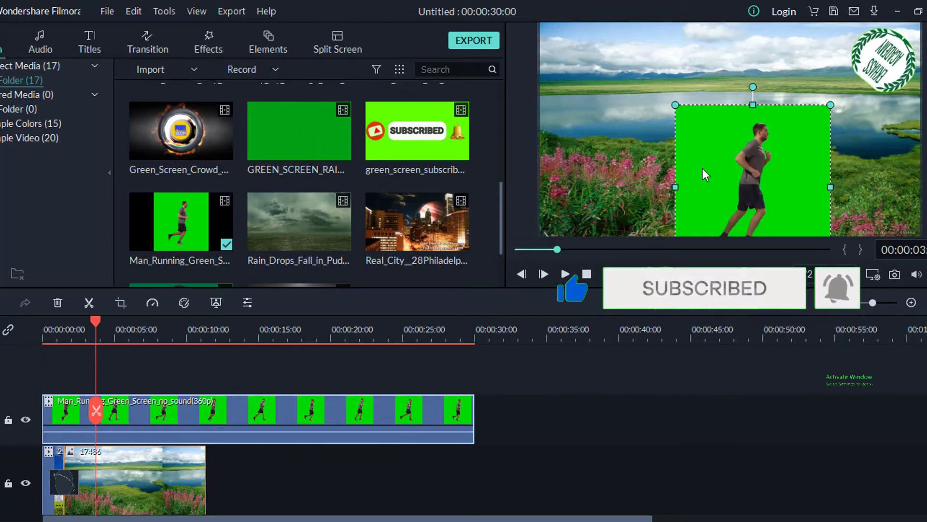
Remove the running man clip's green background with Chroma Key, sampling the green from the preview, and play the result briefly.
right_click(276, 410)
left_click(311, 360)
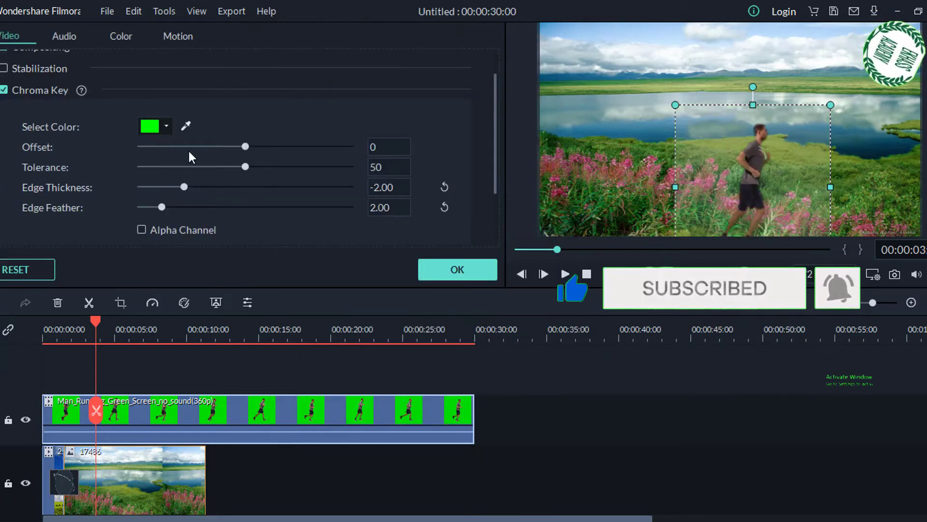
left_click(187, 124)
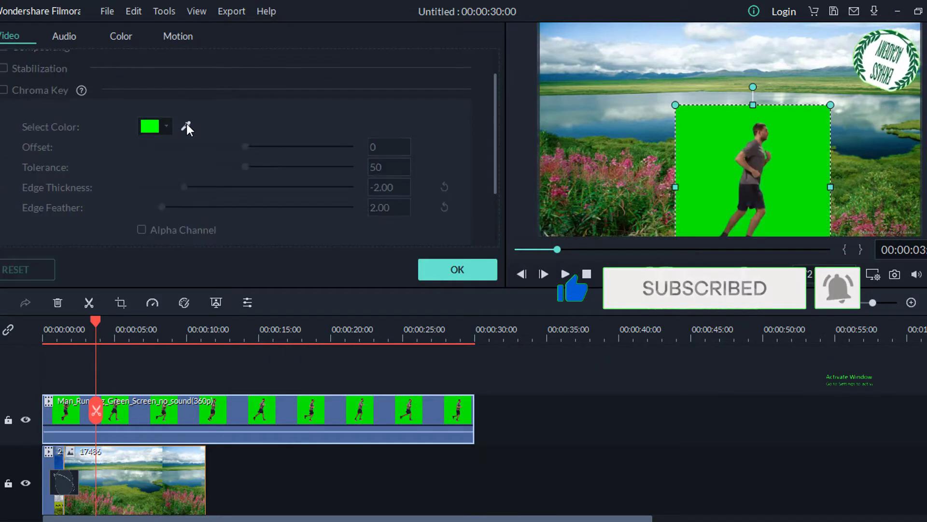
left_click(719, 139)
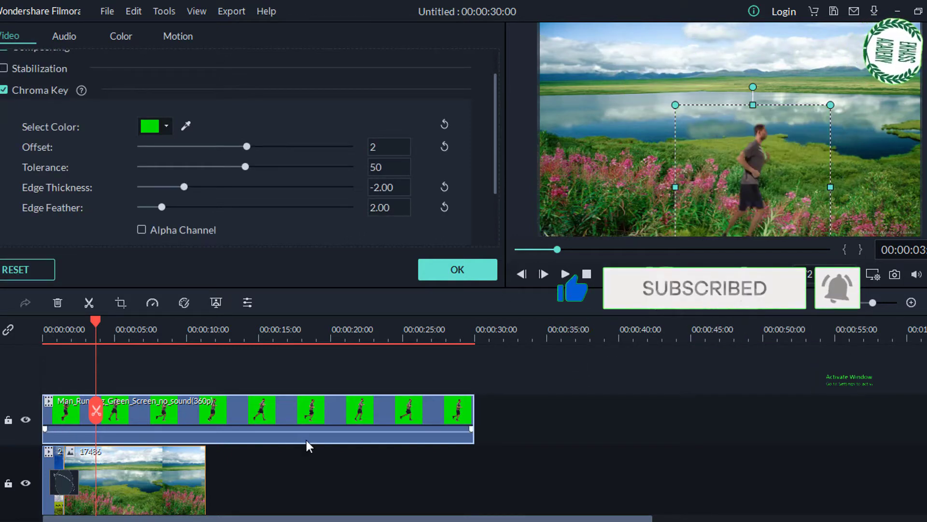
left_click(318, 466)
key("space")
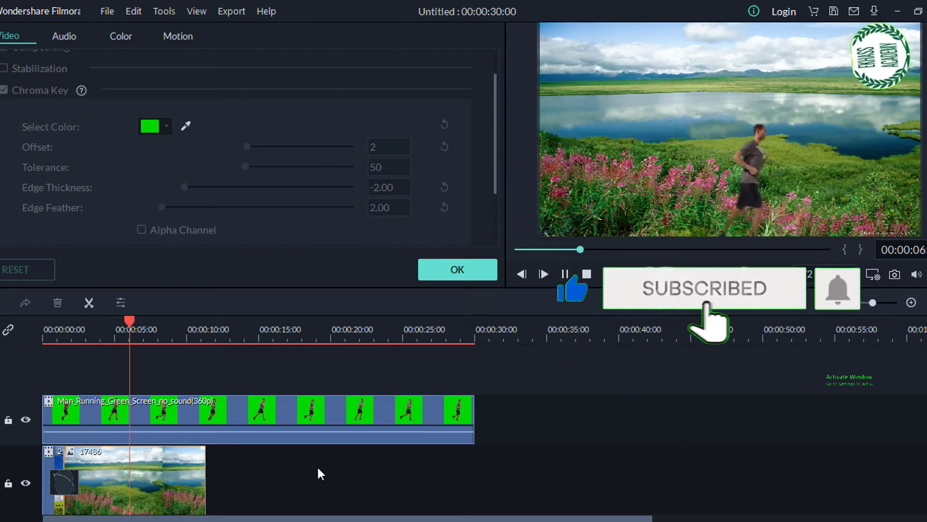
key("space")
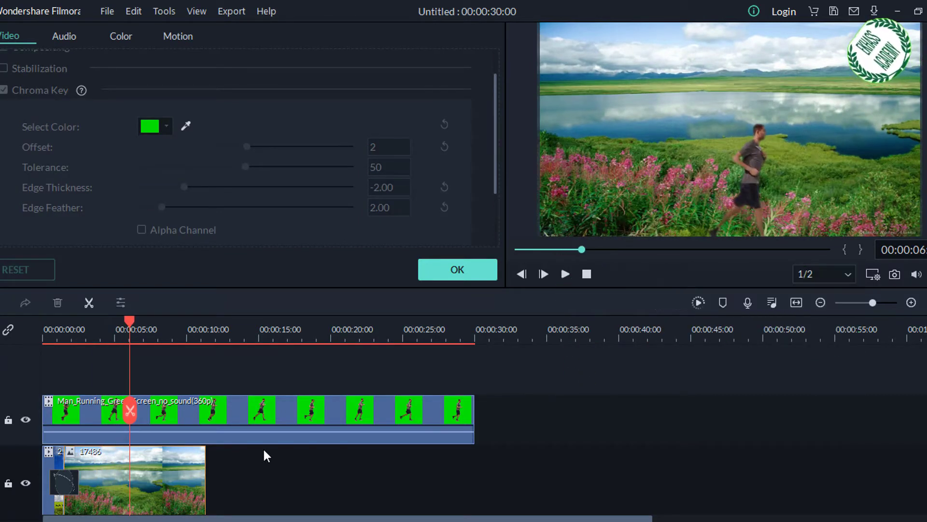
Set the running man clip's Chroma Key offset to 33 and its tolerance to 80.
left_click(182, 412)
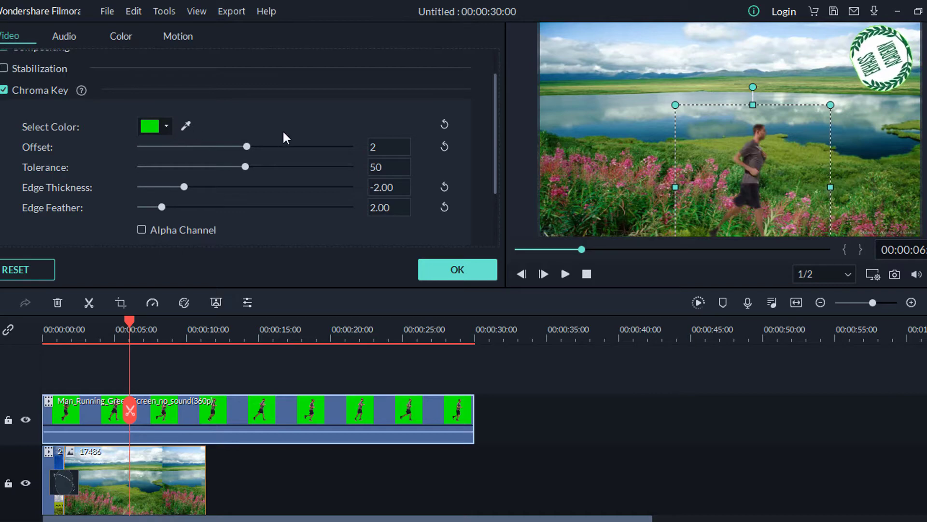
mouse_move(244, 147)
left_mouse_down()
mouse_move(302, 146)
mouse_move(235, 146)
left_mouse_up()
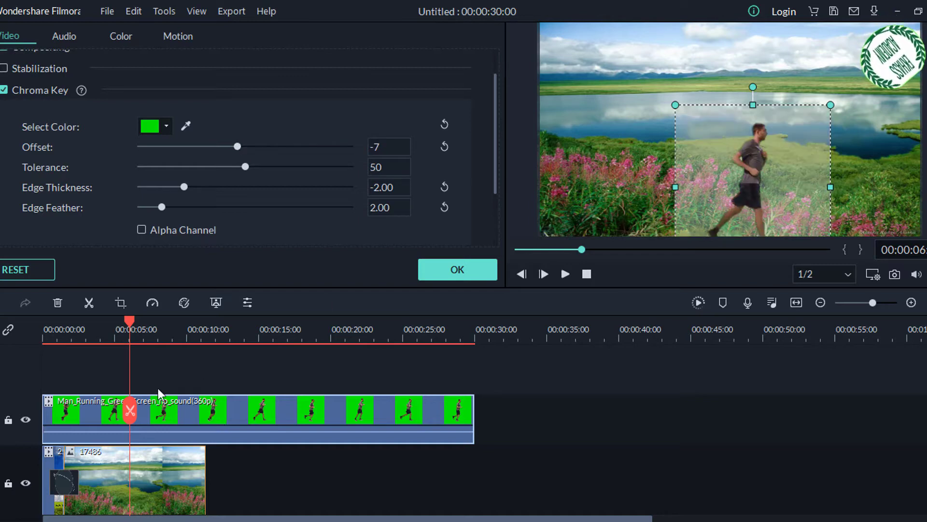
left_click_drag(240, 143, 280, 151)
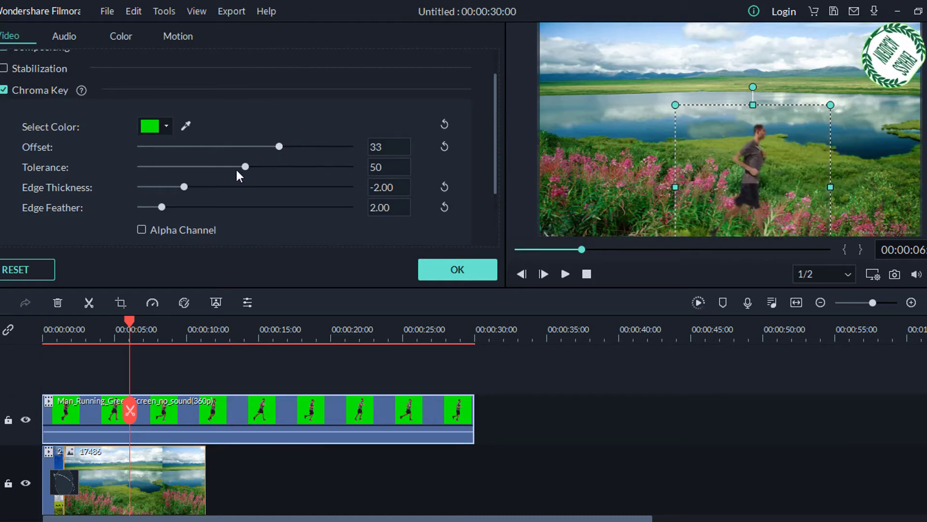
left_click(288, 166)
left_click_drag(264, 165, 256, 161)
left_click(308, 171)
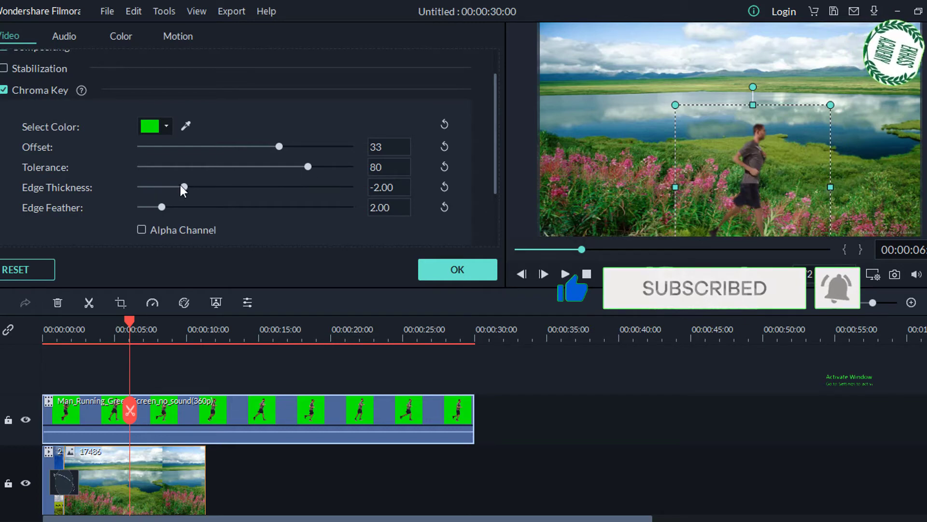
Set the Chroma Key edge thickness and edge feather of the running man clip to 0.00.
left_click_drag(182, 186, 238, 186)
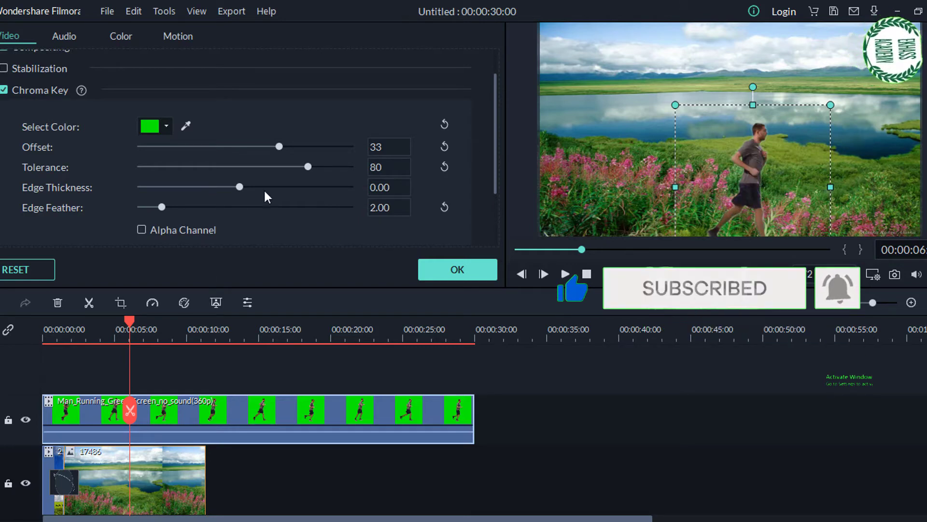
left_click_drag(161, 206, 114, 220)
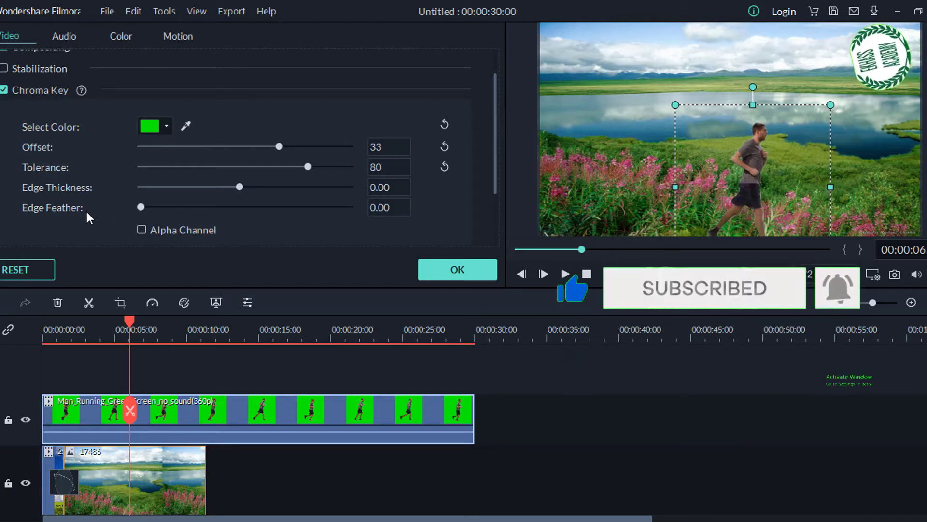
left_click_drag(140, 207, 127, 203)
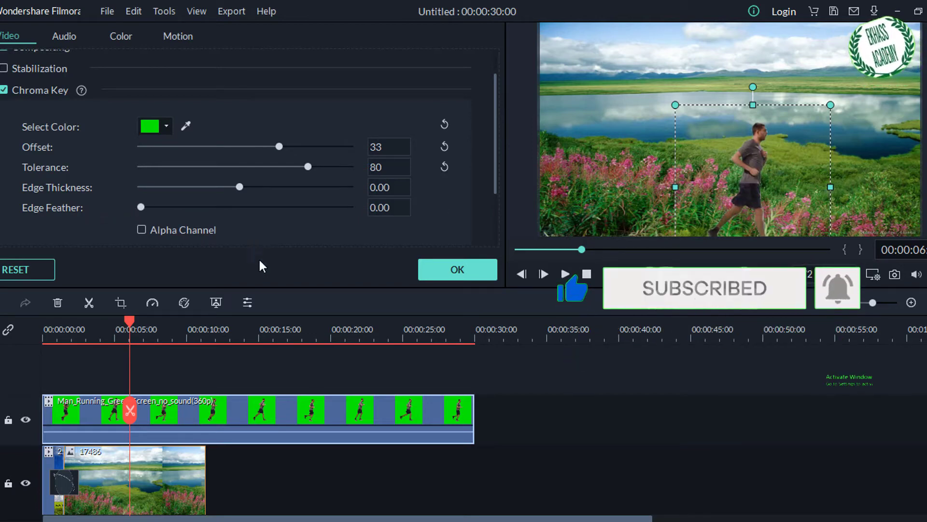
Play the keyed composition from the start of the timeline to about 5 seconds.
left_click(532, 452)
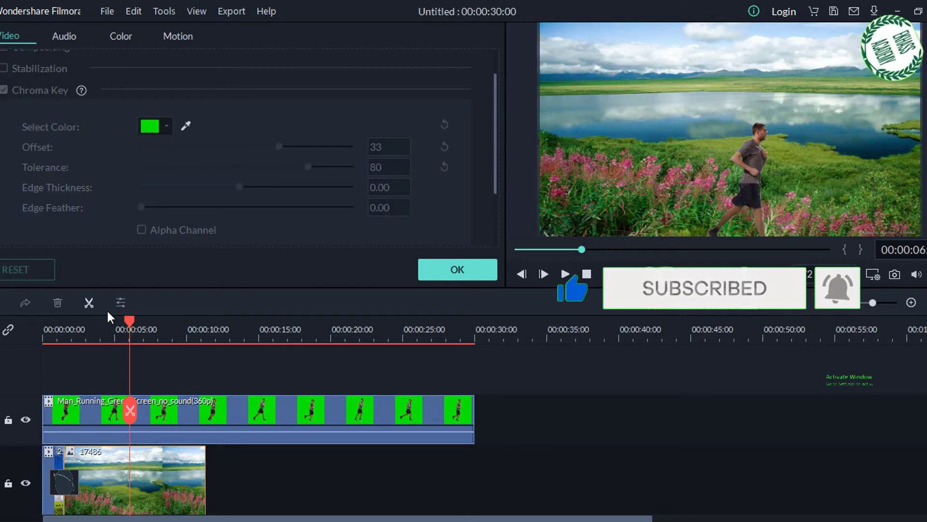
left_click_drag(128, 318, 41, 325)
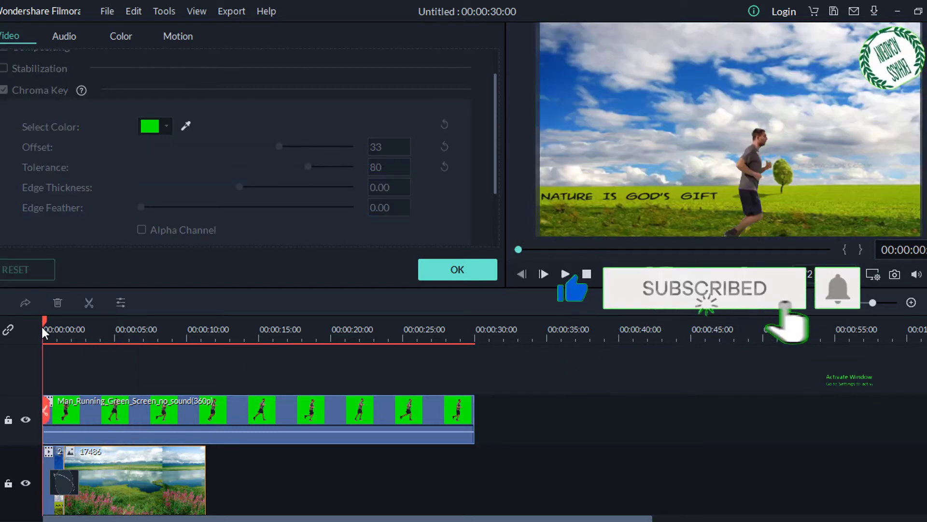
key("space")
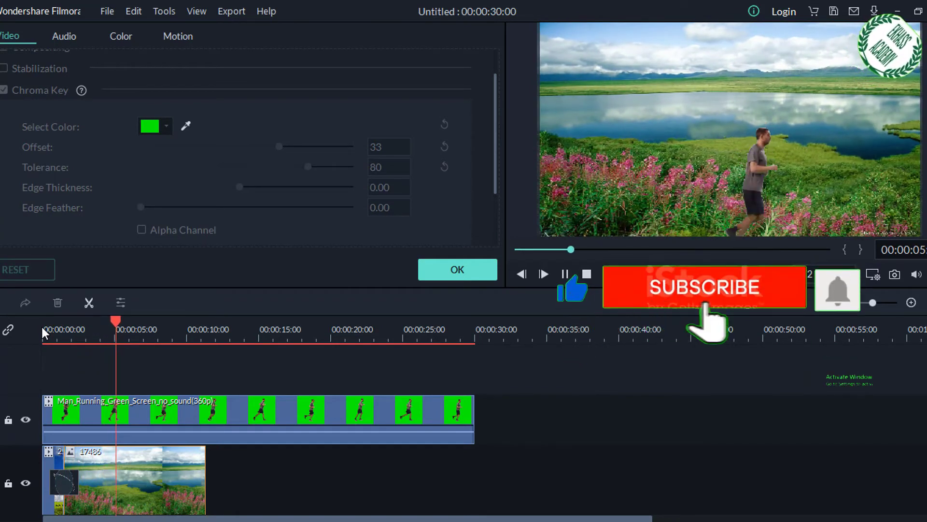
key("space")
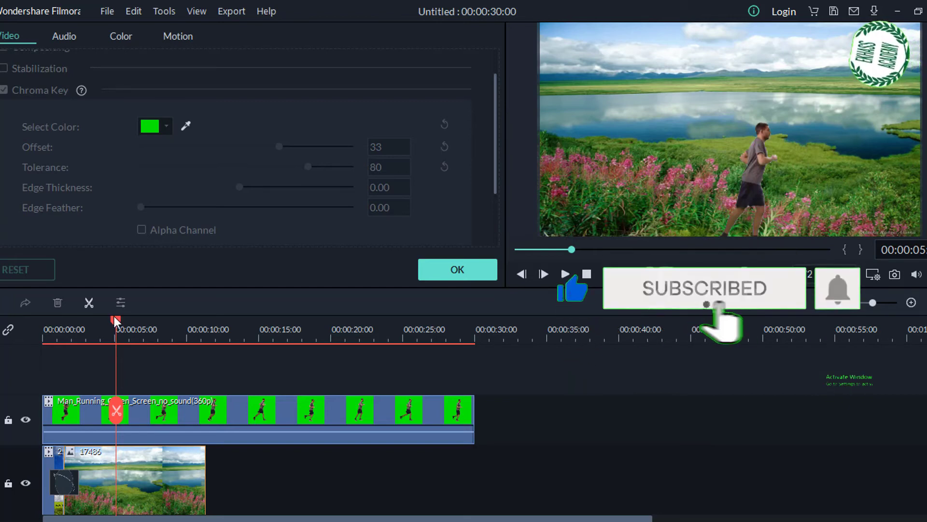
Split the running man clip at the end of the 17486 image, delete the remainder, and preview the frame at about 6 seconds.
left_click(175, 335)
left_click(205, 356)
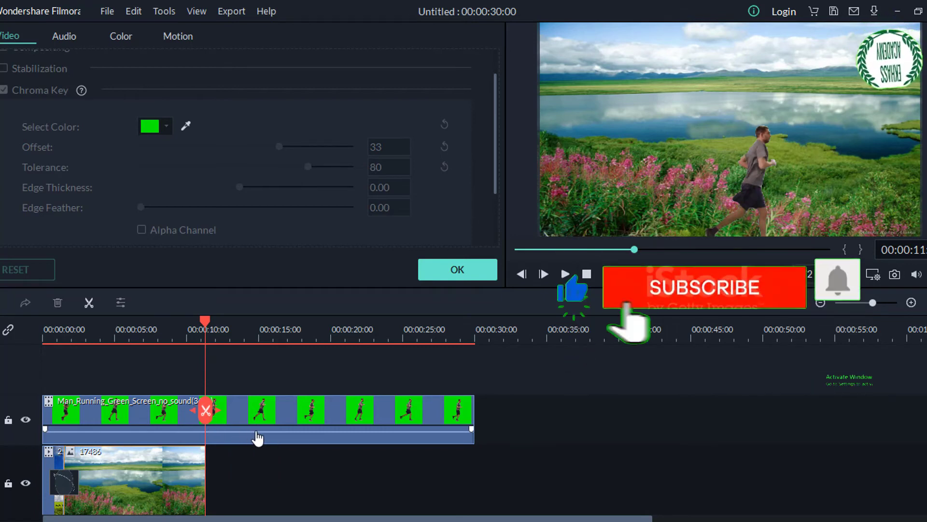
key("ctrl+b")
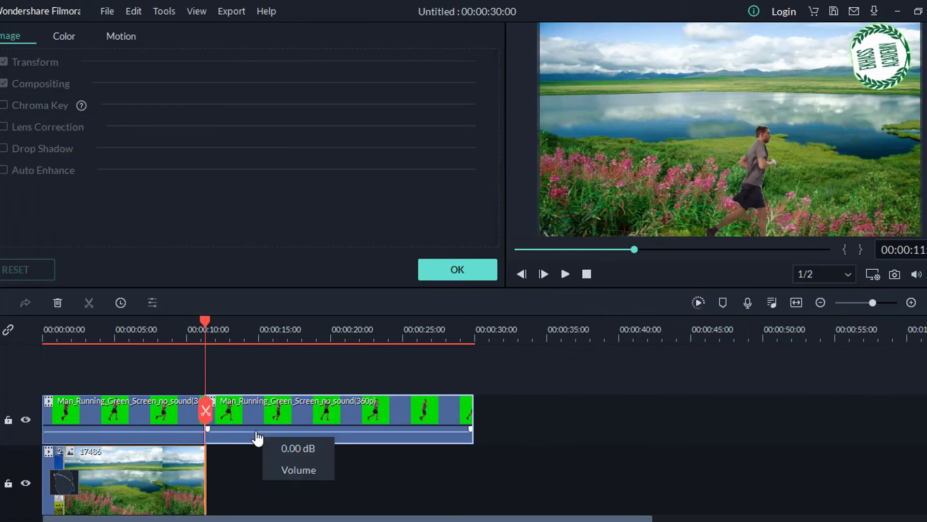
key("Delete")
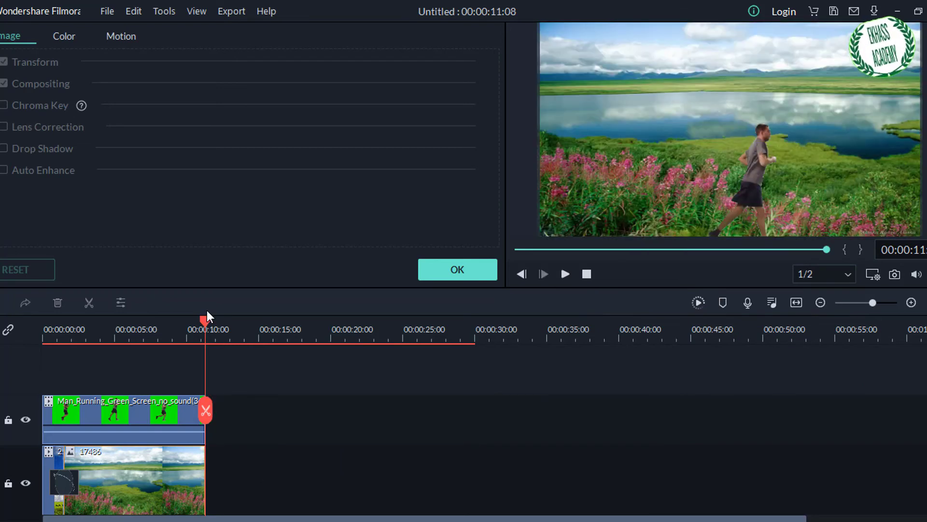
left_click_drag(207, 317, 135, 323)
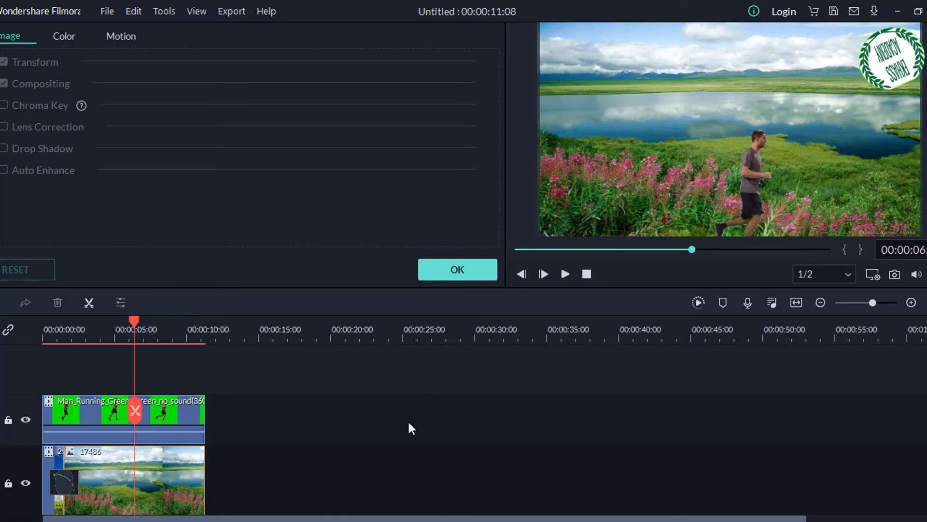
Try to export the project with Create Video, dismiss the purchase offer, and return to the project's media library.
left_click(233, 14)
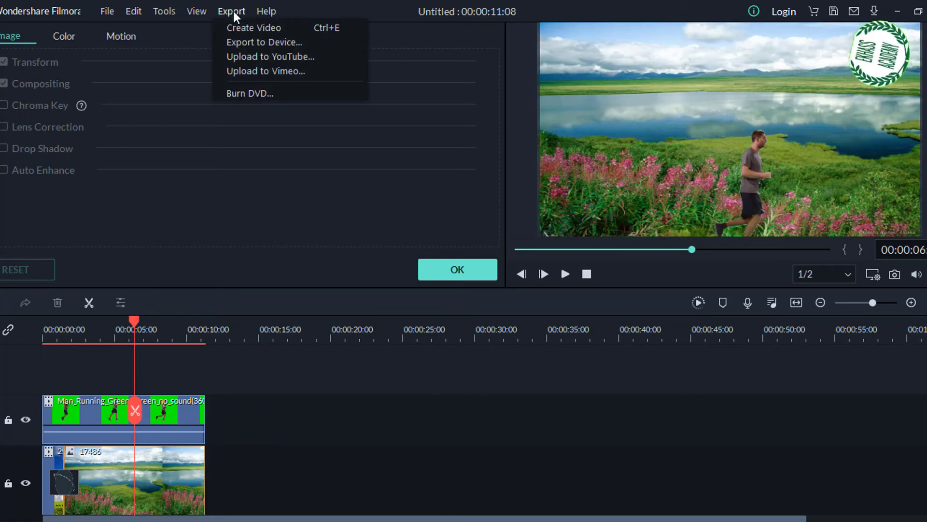
left_click(253, 28)
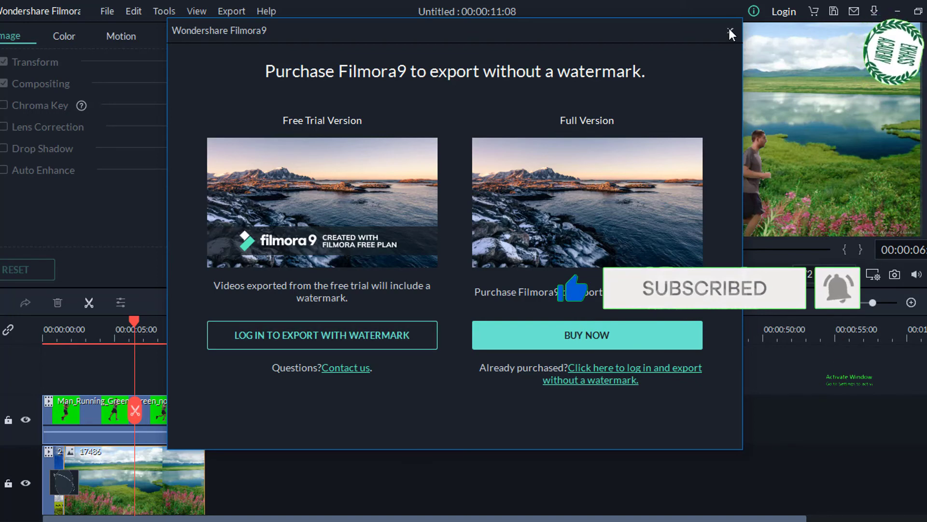
key("Escape")
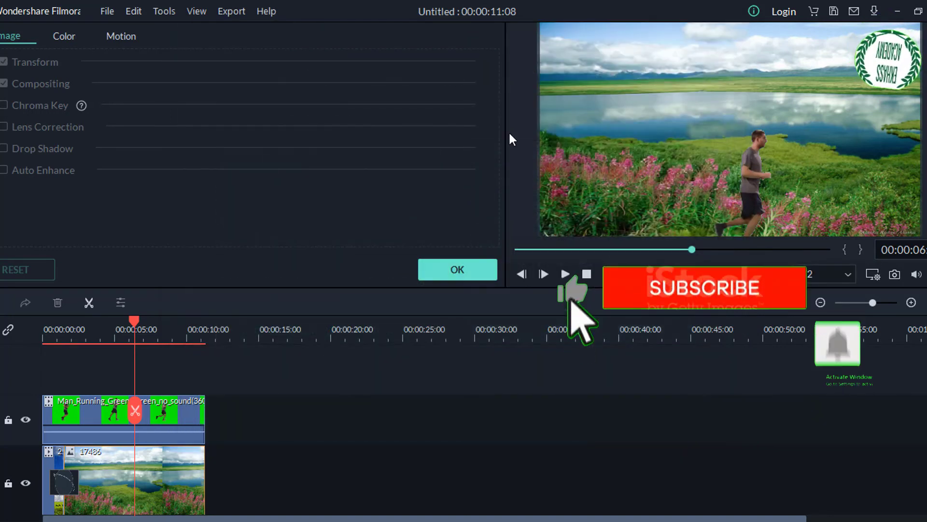
left_click(457, 271)
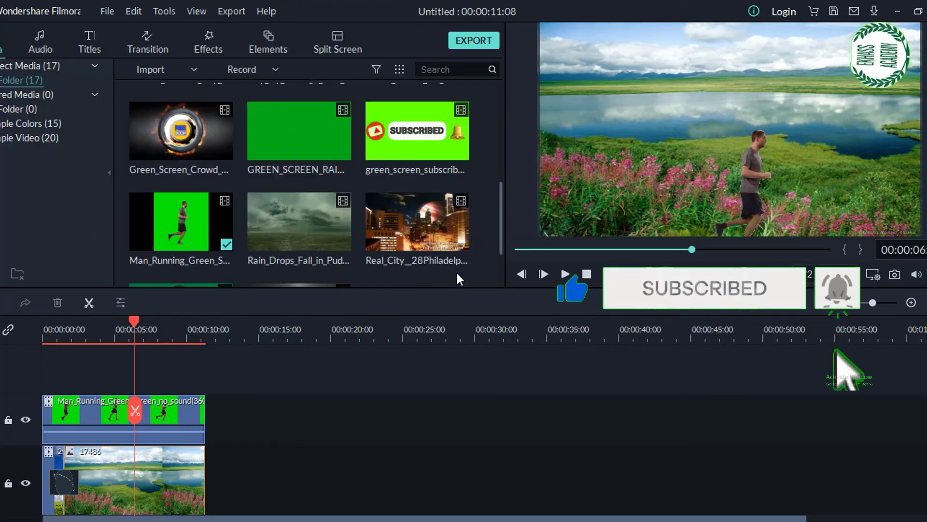